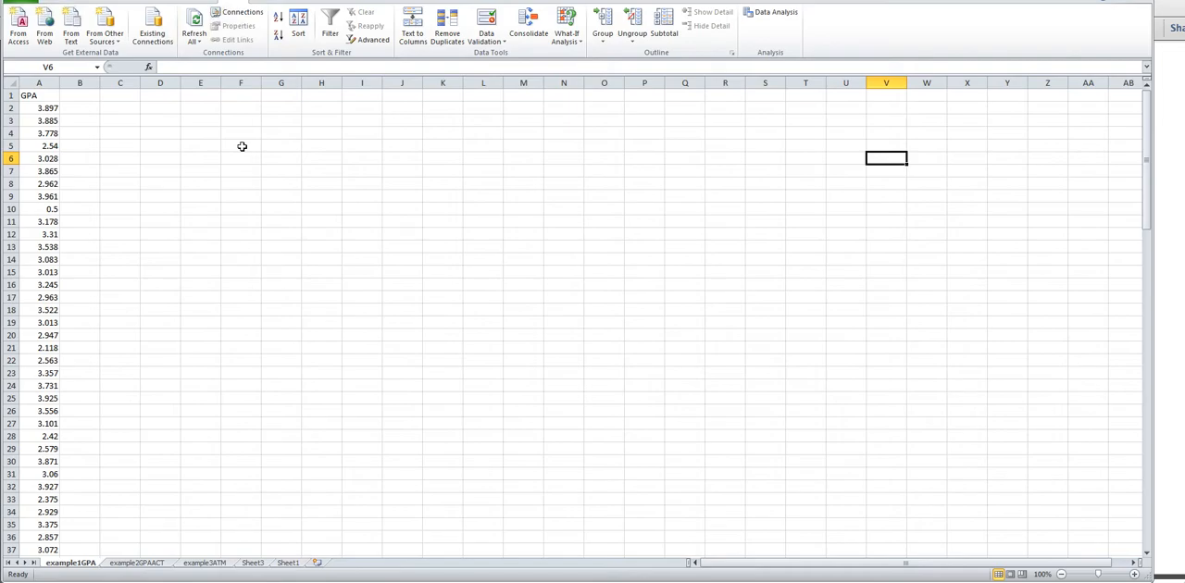
# - Enter the heading "Bin range" in cell F3 and the bin limits 1, 2, 3 and 4 in F4:F7
pyautogui.click(236, 121)
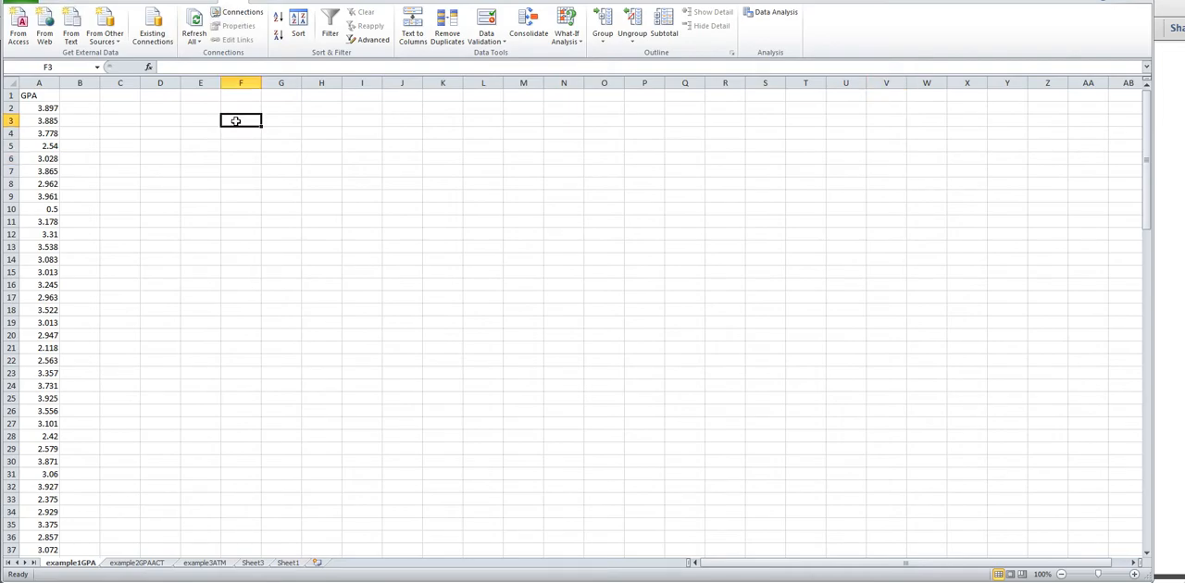
pyautogui.write('Bin')
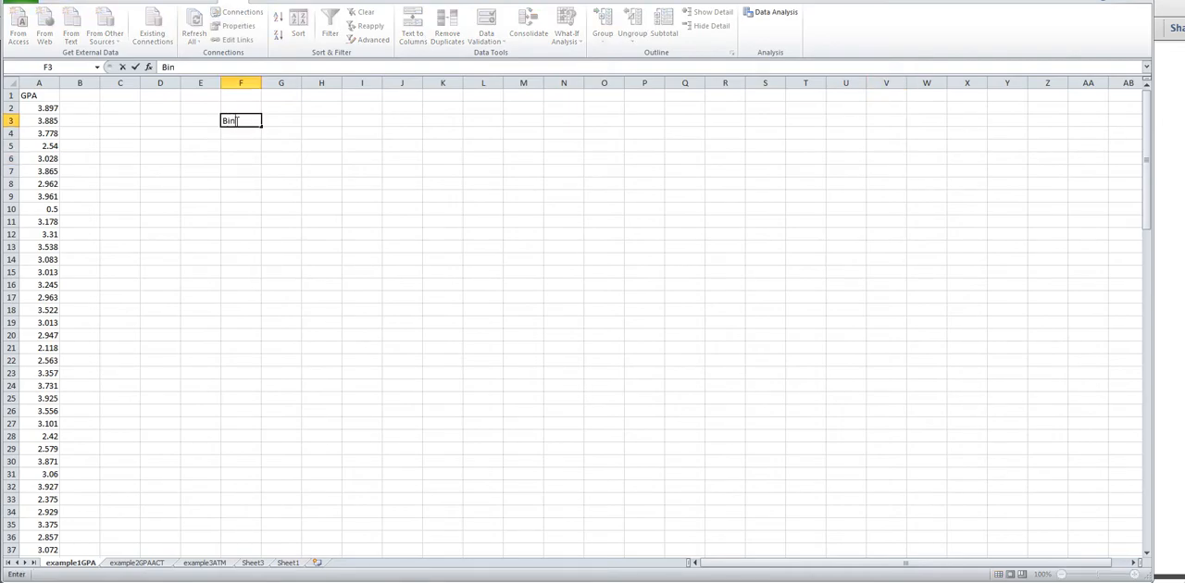
pyautogui.write(' range')
pyautogui.click(239, 133)
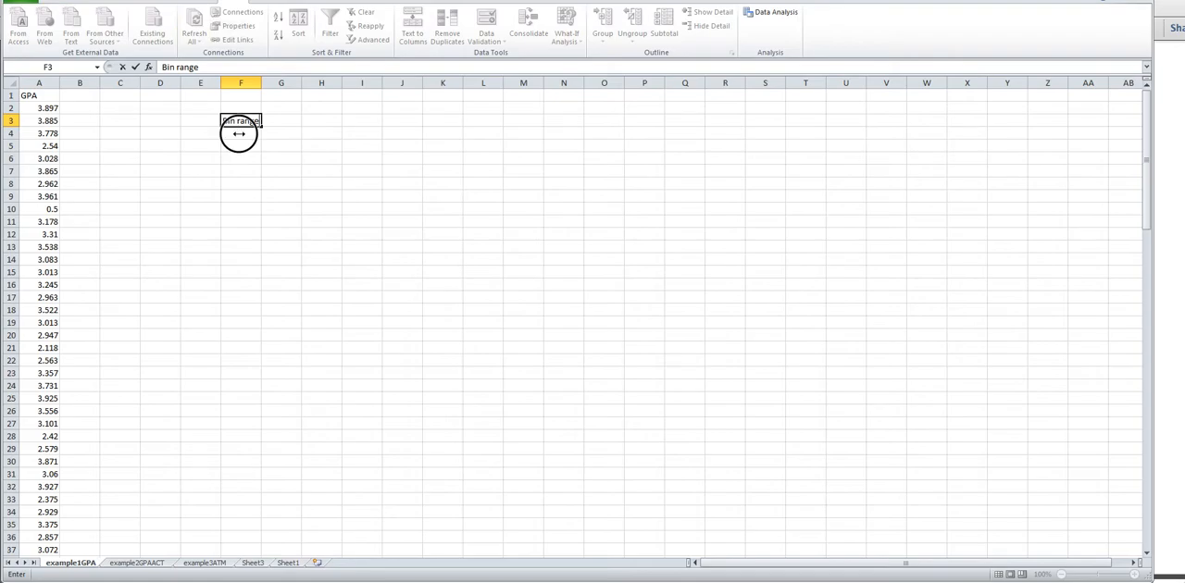
pyautogui.write('1')
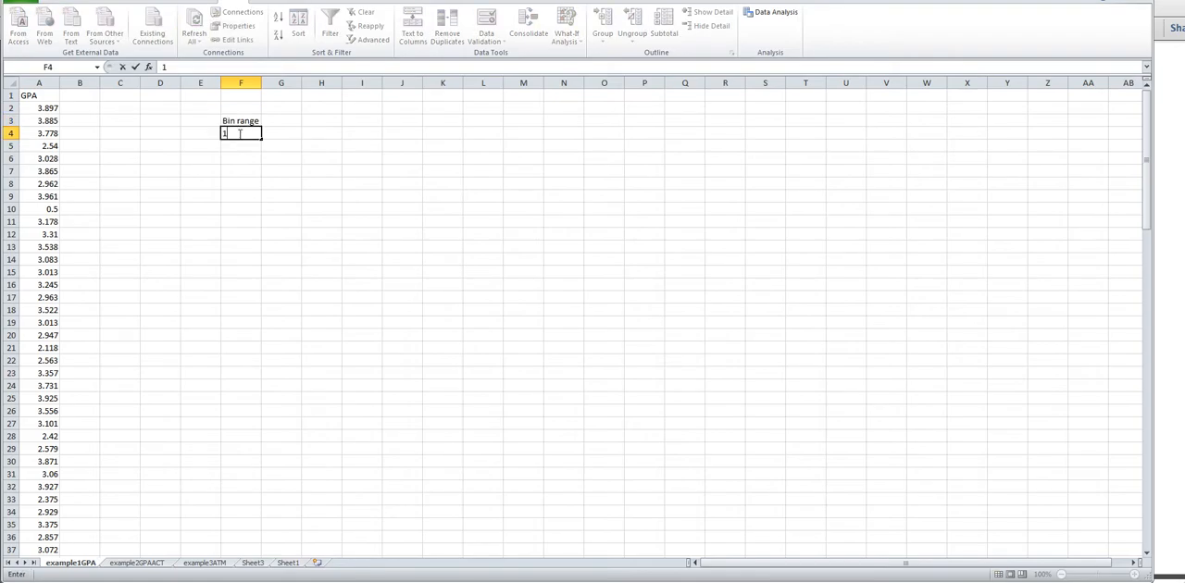
pyautogui.press('Return')
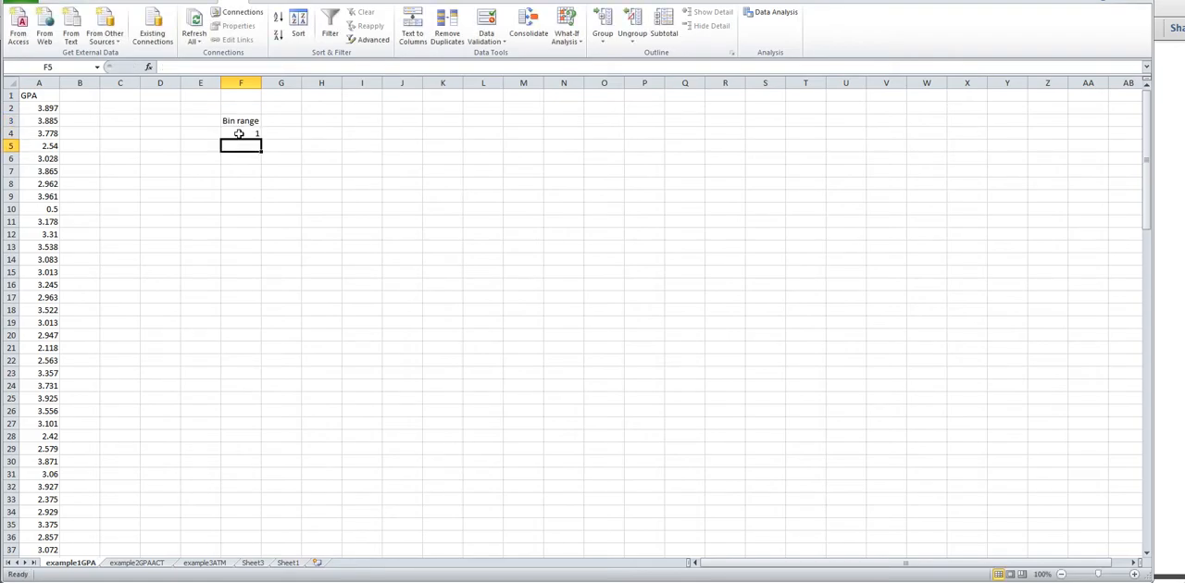
pyautogui.write('2')
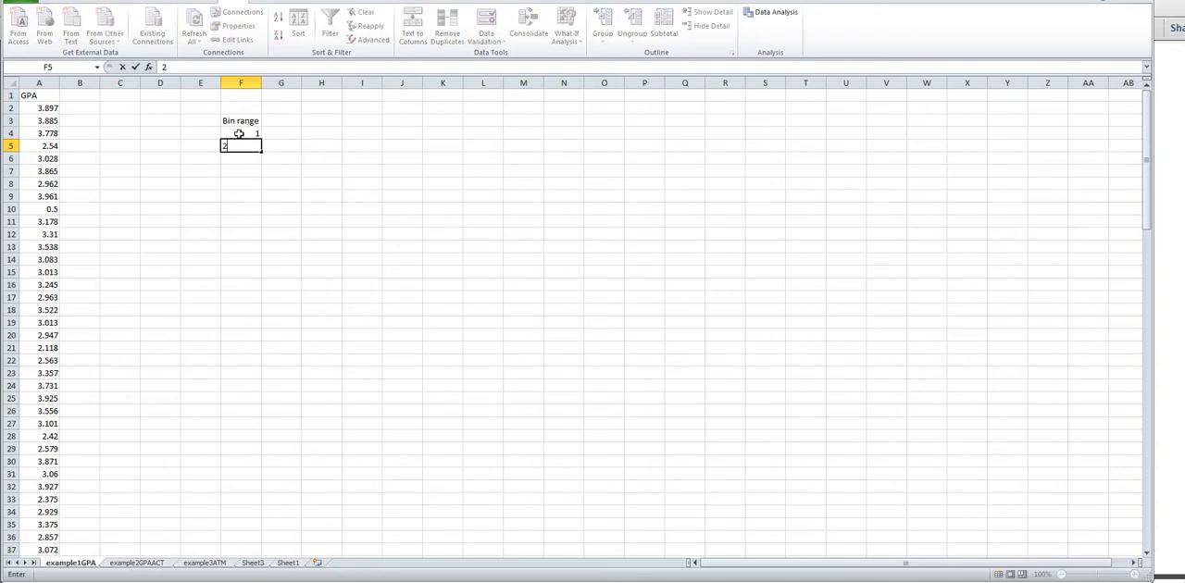
pyautogui.press('Return')
pyautogui.write('3')
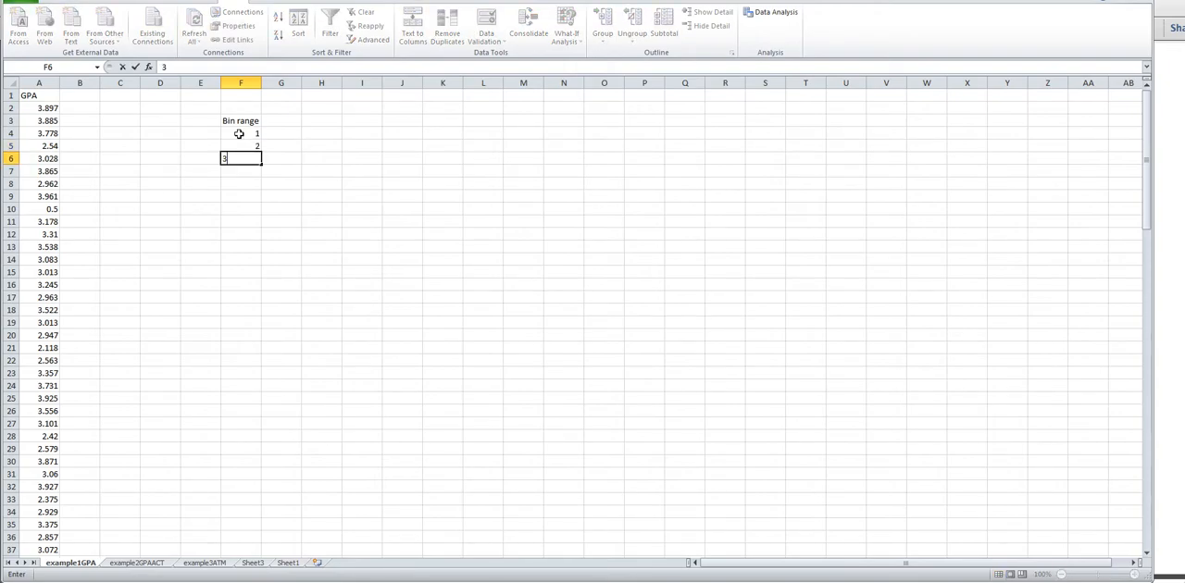
pyautogui.press('Return')
pyautogui.write('4')
pyautogui.press('Return')
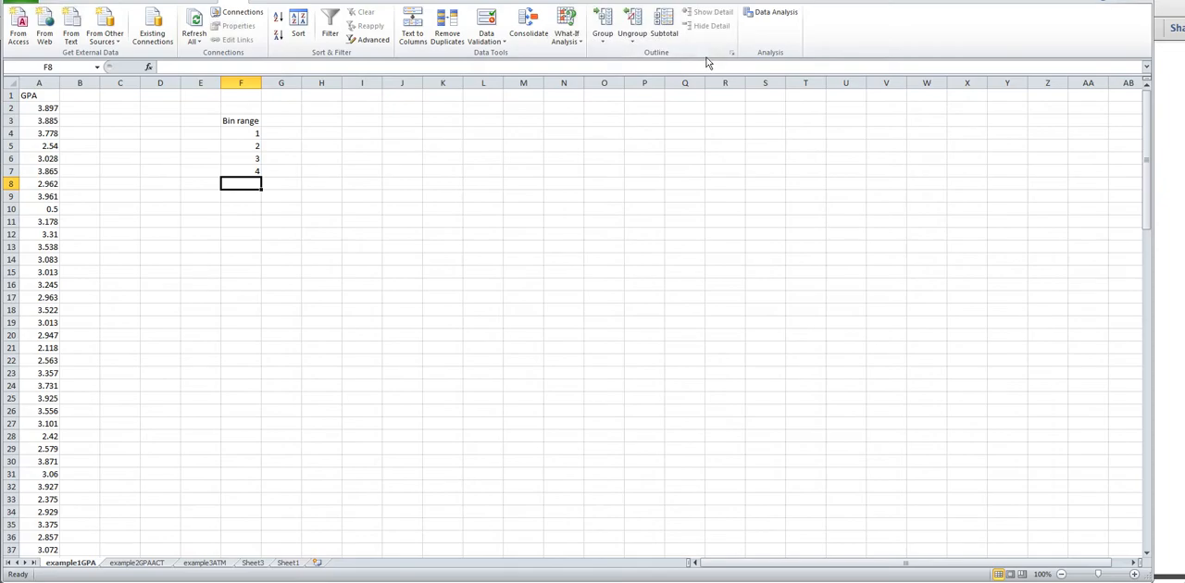
# - Start the Histogram tool from the Data Analysis tools
pyautogui.click(769, 19)
pyautogui.click(769, 15)
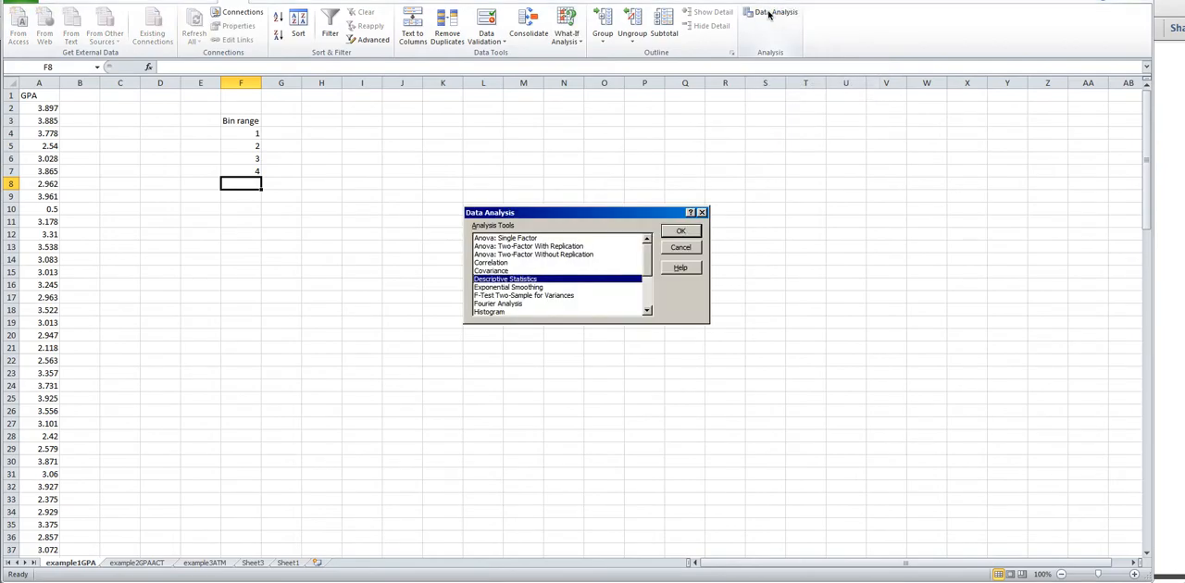
pyautogui.moveTo(581, 212); pyautogui.dragTo(574, 198)
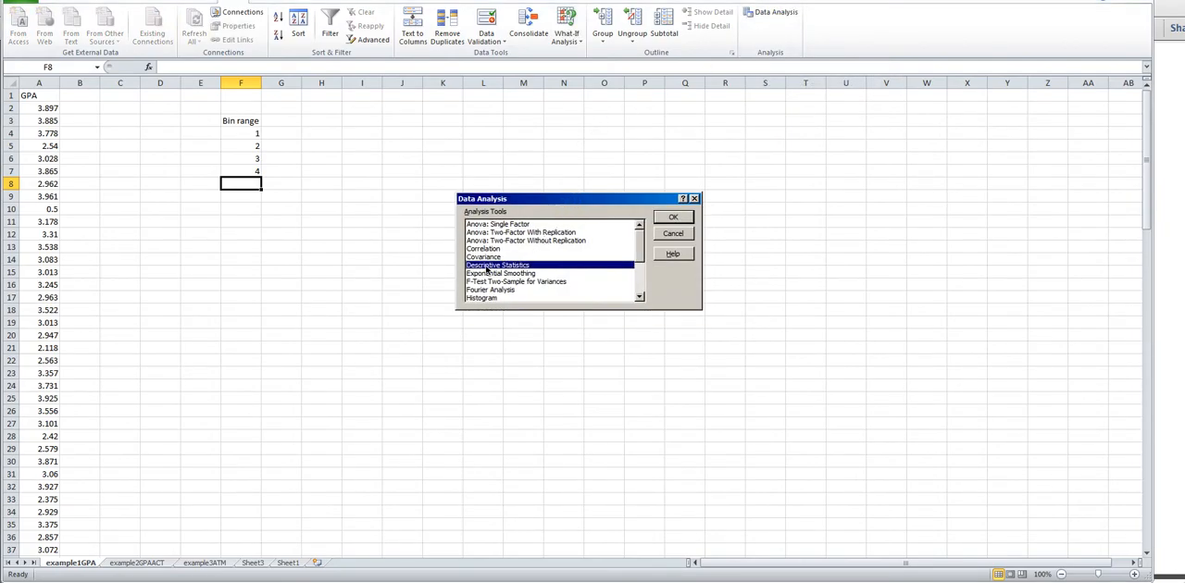
pyautogui.click(640, 255)
pyautogui.moveTo(640, 255); pyautogui.dragTo(640, 264)
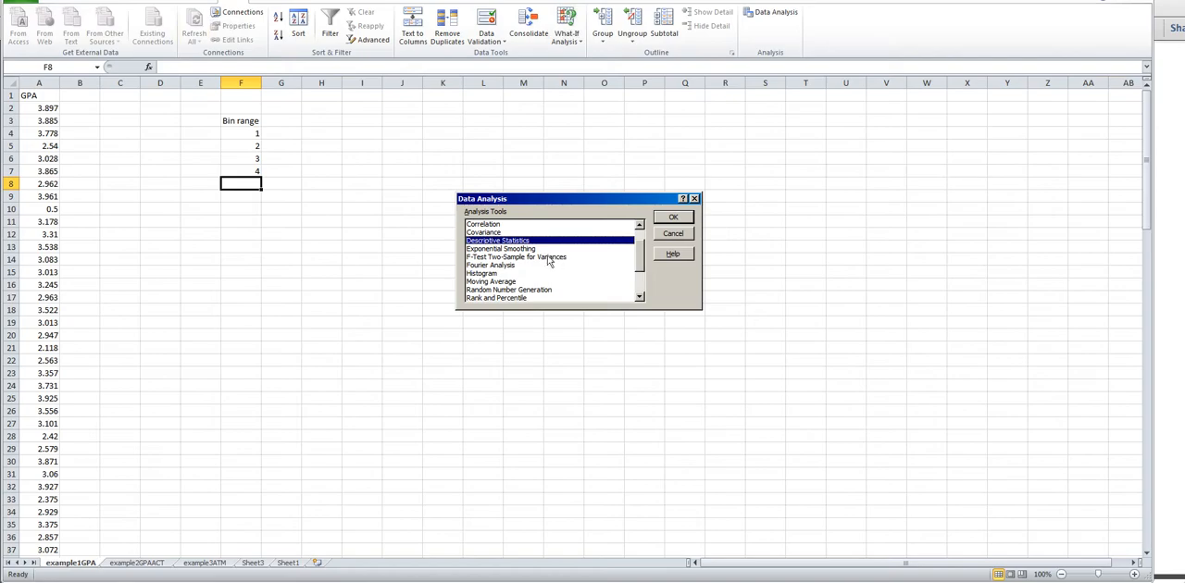
pyautogui.click(474, 274)
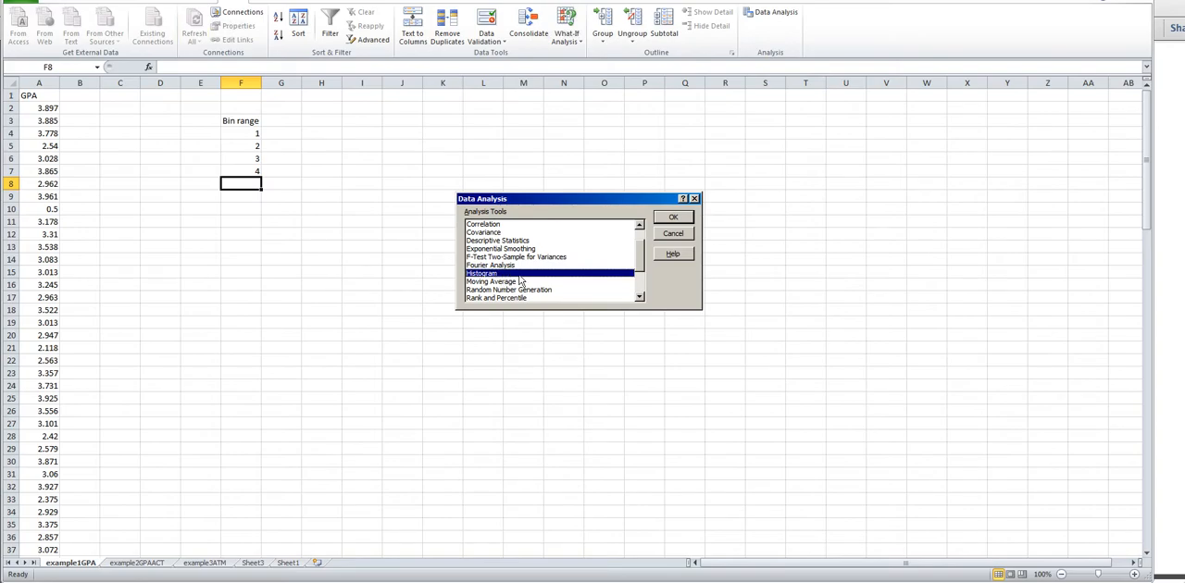
pyautogui.click(686, 219)
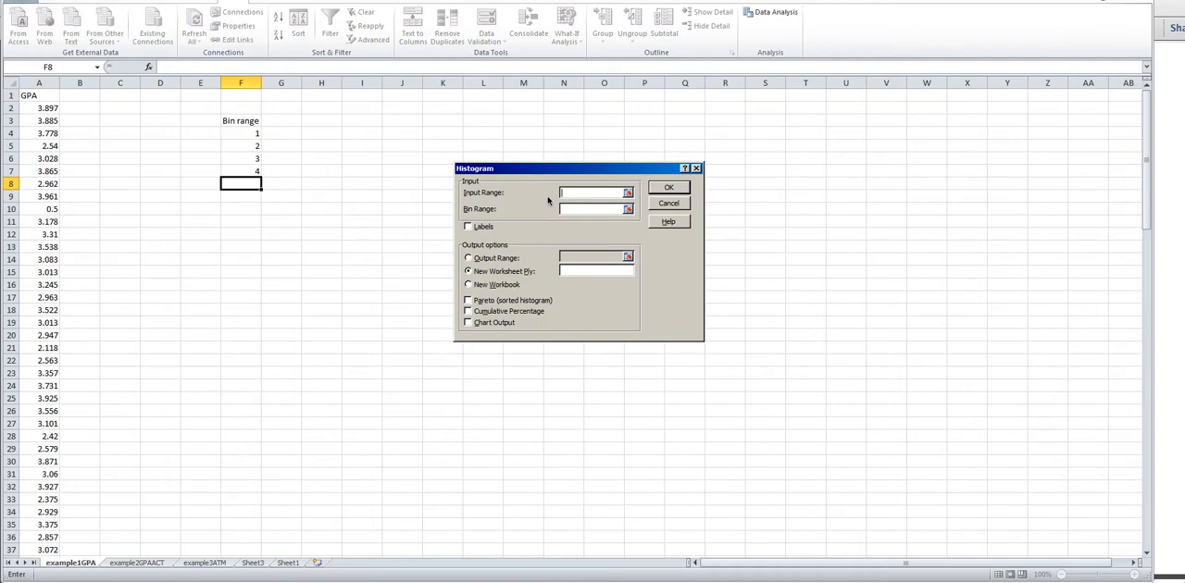
# - Generate the histogram with input range a1:a121, bin range f3:f7, labels and chart output on a new worksheet named Histogram
pyautogui.moveTo(546, 171); pyautogui.dragTo(536, 160)
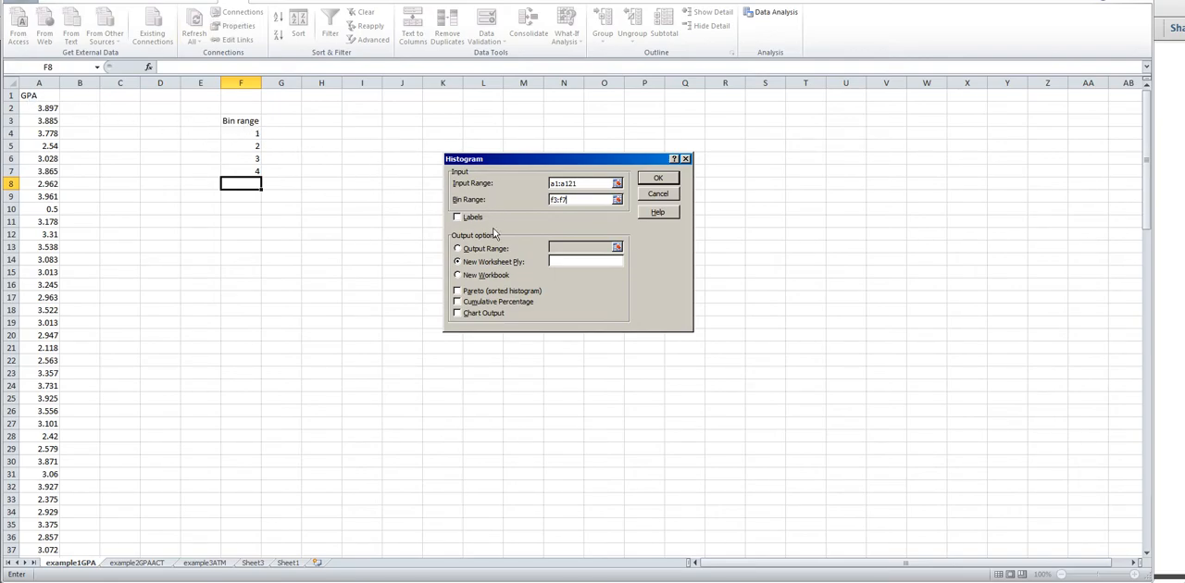
pyautogui.click(458, 218)
pyautogui.click(561, 261)
pyautogui.write('Histogram')
pyautogui.click(457, 314)
pyautogui.click(659, 179)
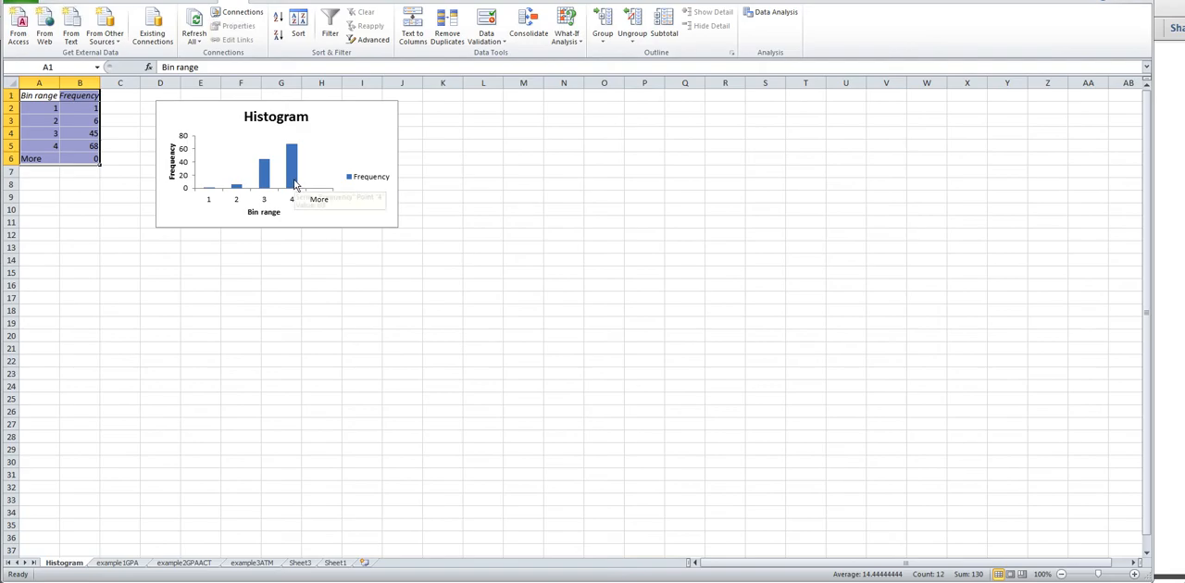
# - Set the gap width of the histogram chart's bars to 0% so adjacent bars touch
pyautogui.moveTo(292, 178)
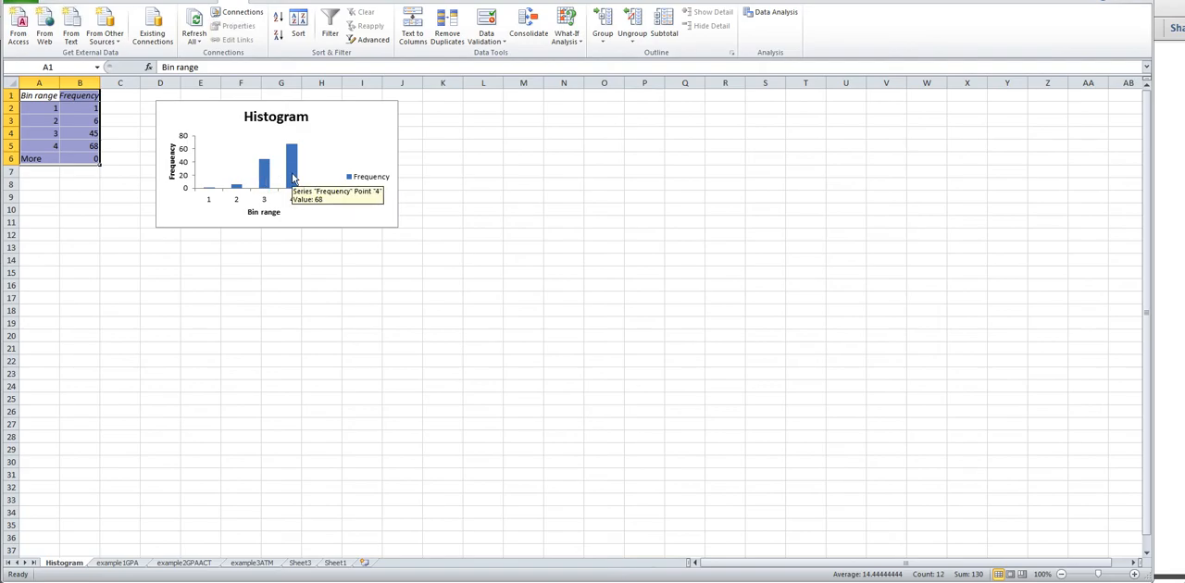
pyautogui.click(292, 173)
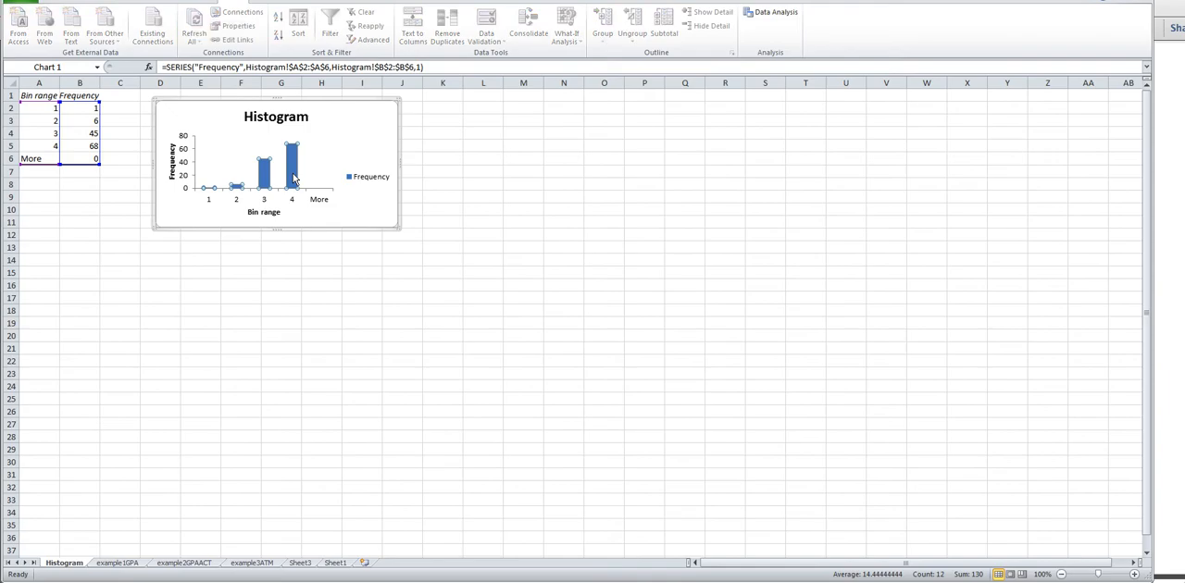
pyautogui.moveTo(290, 170)
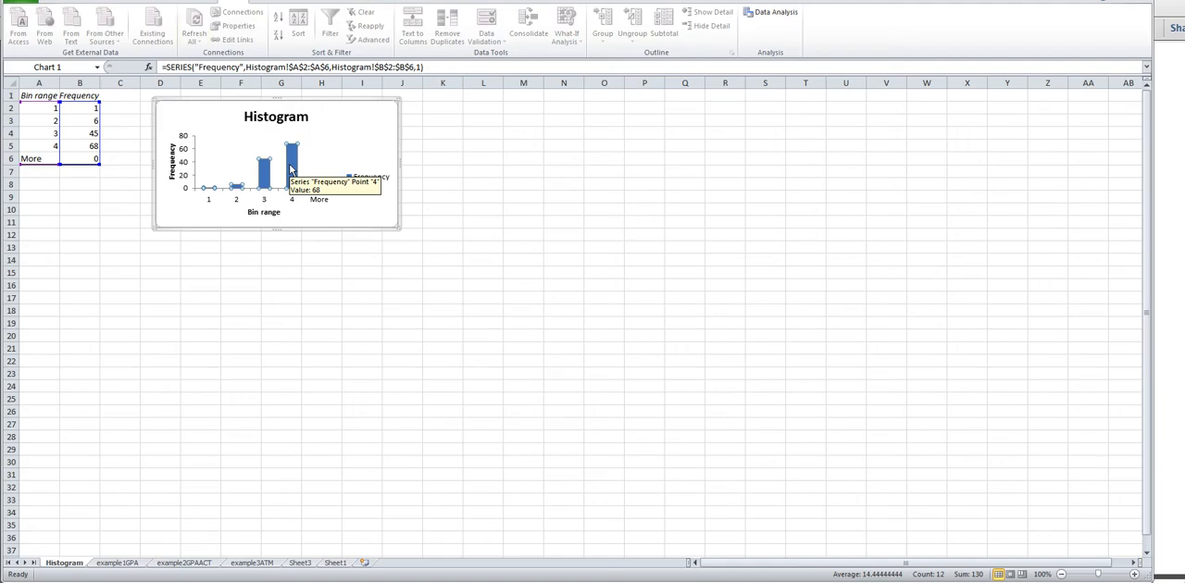
pyautogui.doubleClick(290, 169)
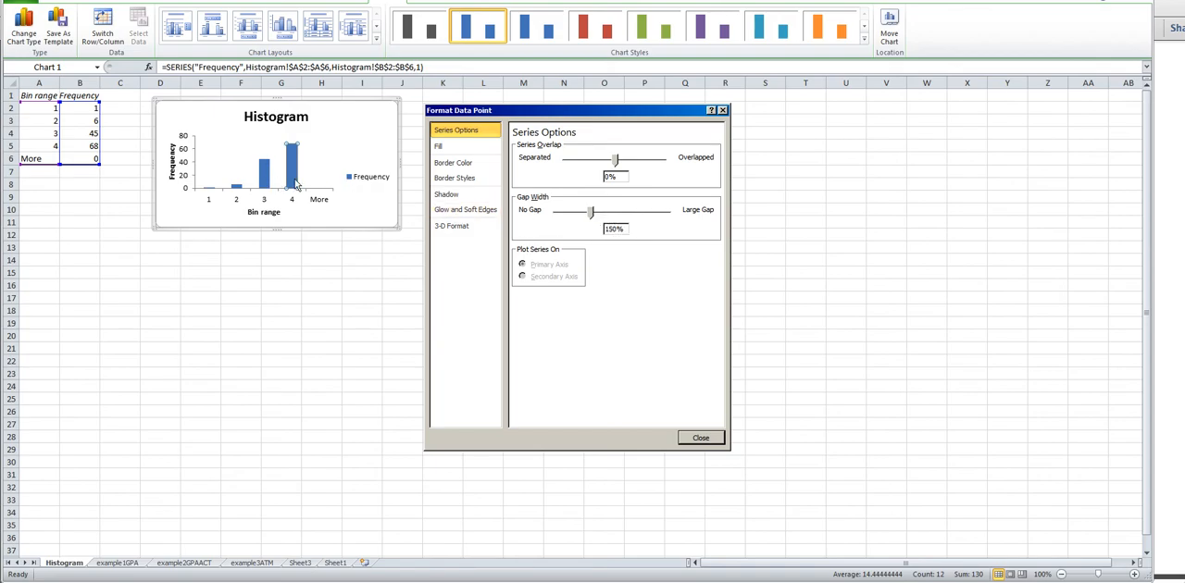
pyautogui.click(591, 214)
pyautogui.moveTo(591, 213); pyautogui.dragTo(558, 213)
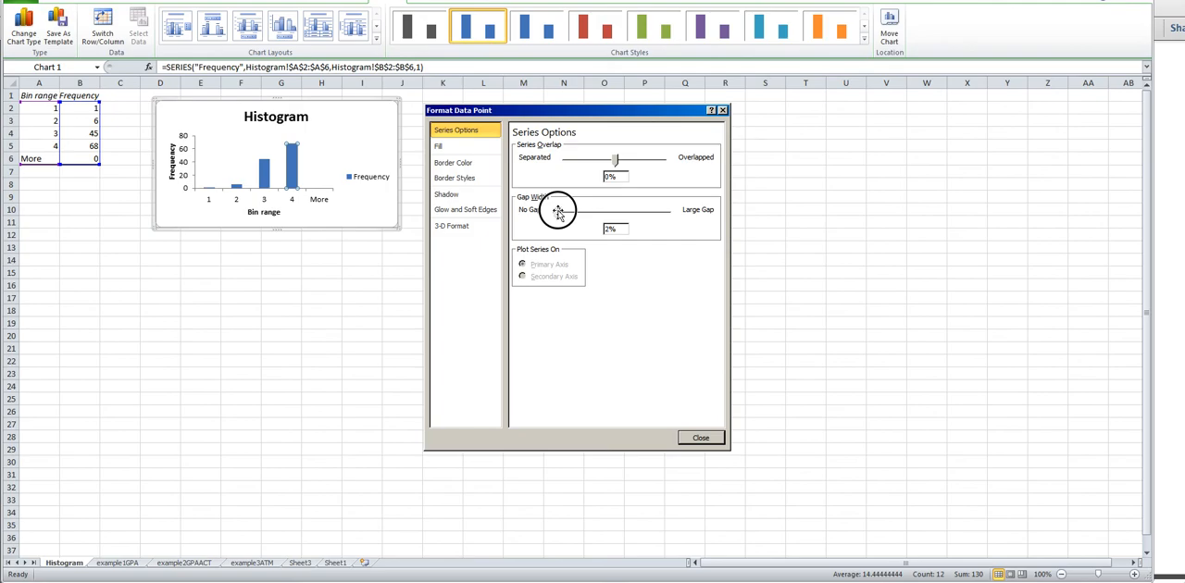
pyautogui.moveTo(558, 212); pyautogui.dragTo(556, 212)
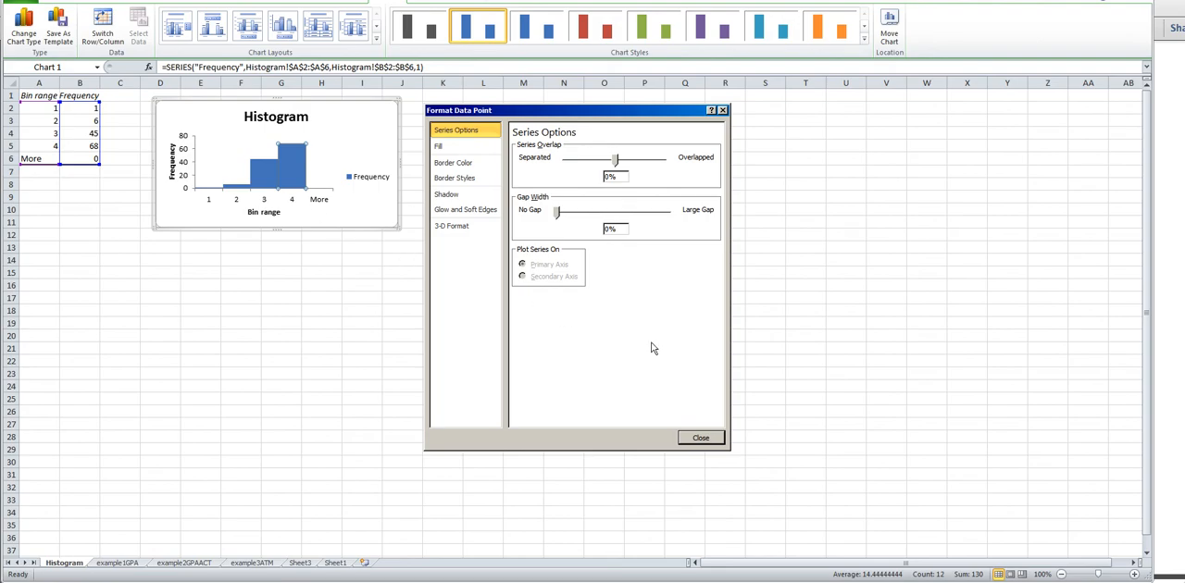
pyautogui.click(701, 438)
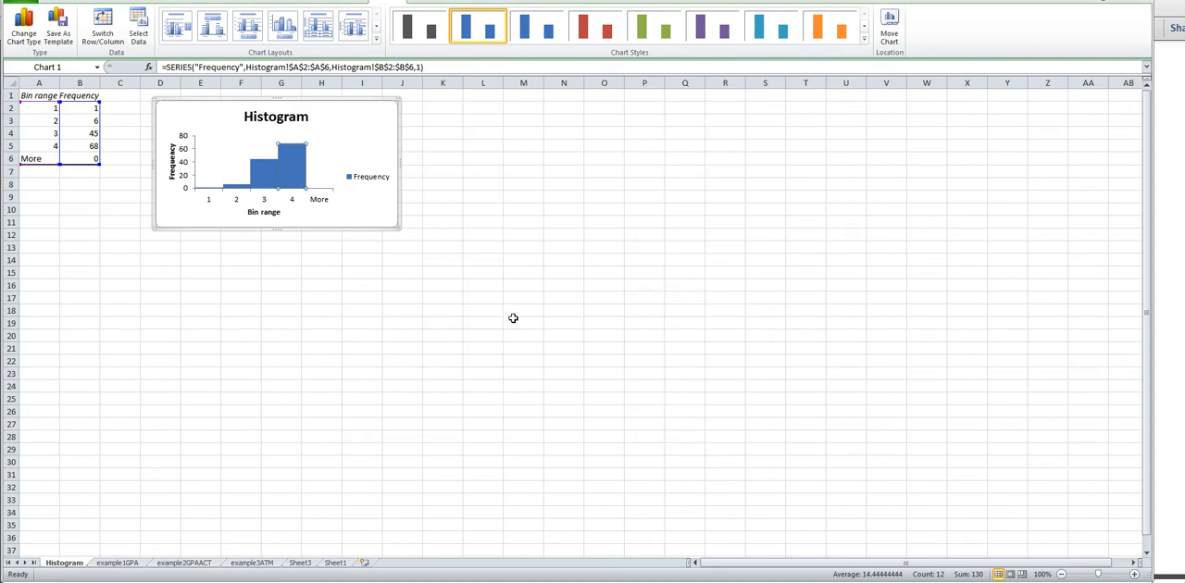